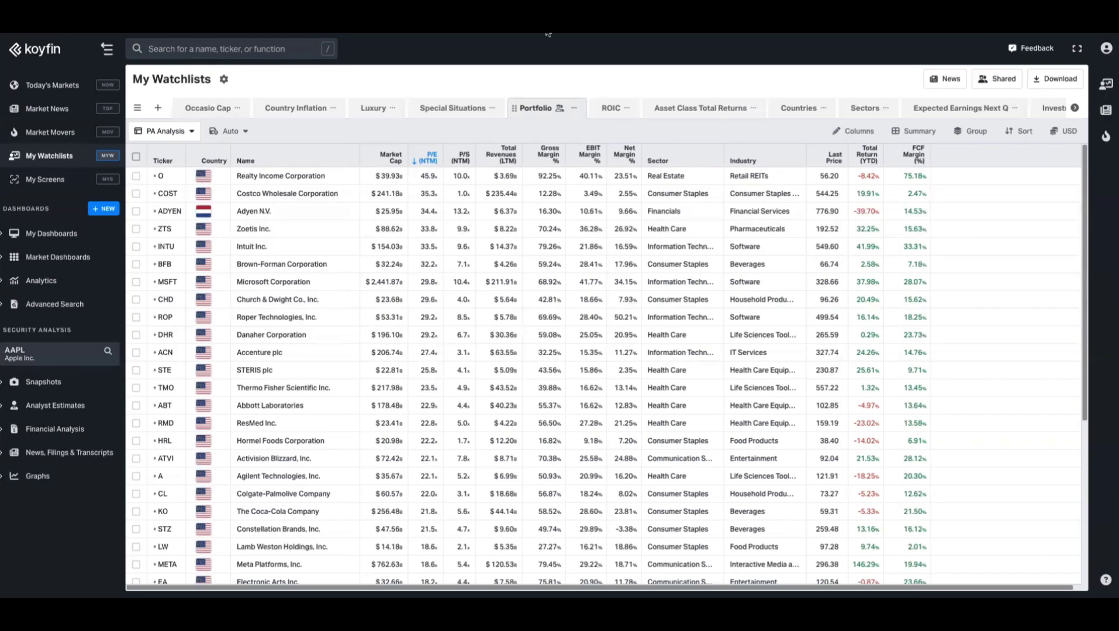
# Expand the Analytics section in the left sidebar to reveal Earnings Calendar.
pyautogui.click(58, 282)
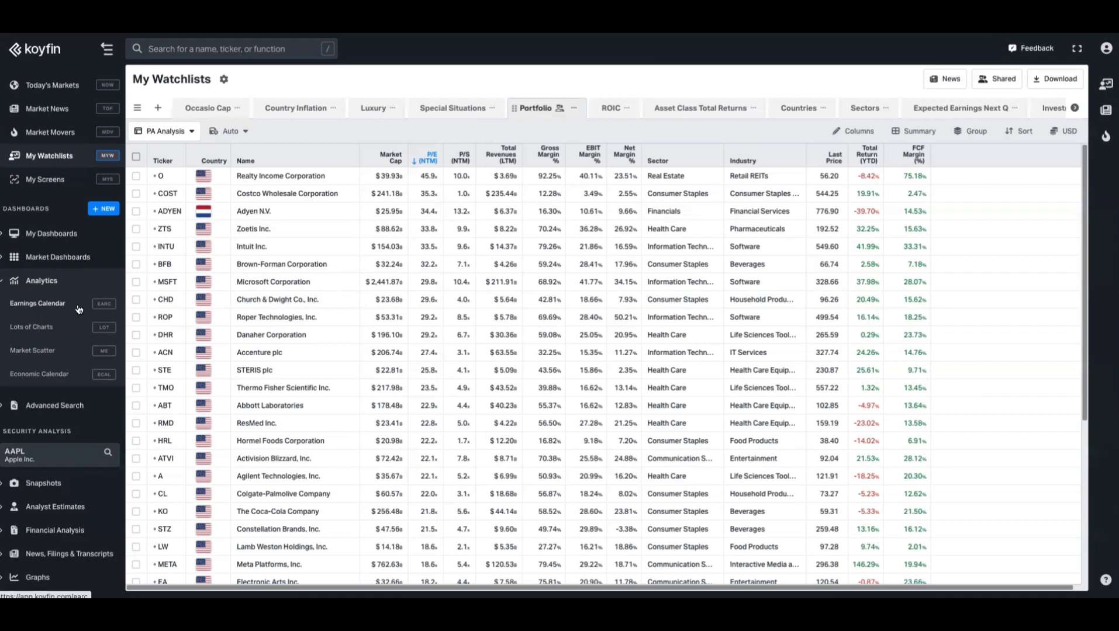
# Open the Earnings Calendar and scroll its company universe list down to My Watchlists.
pyautogui.click(38, 303)
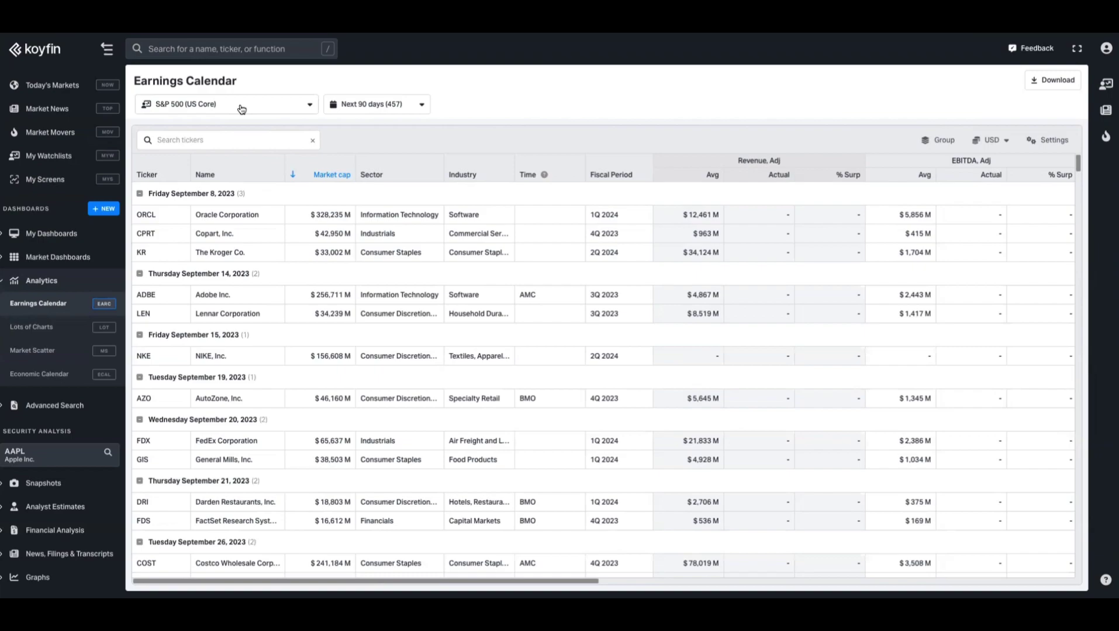
pyautogui.click(241, 109)
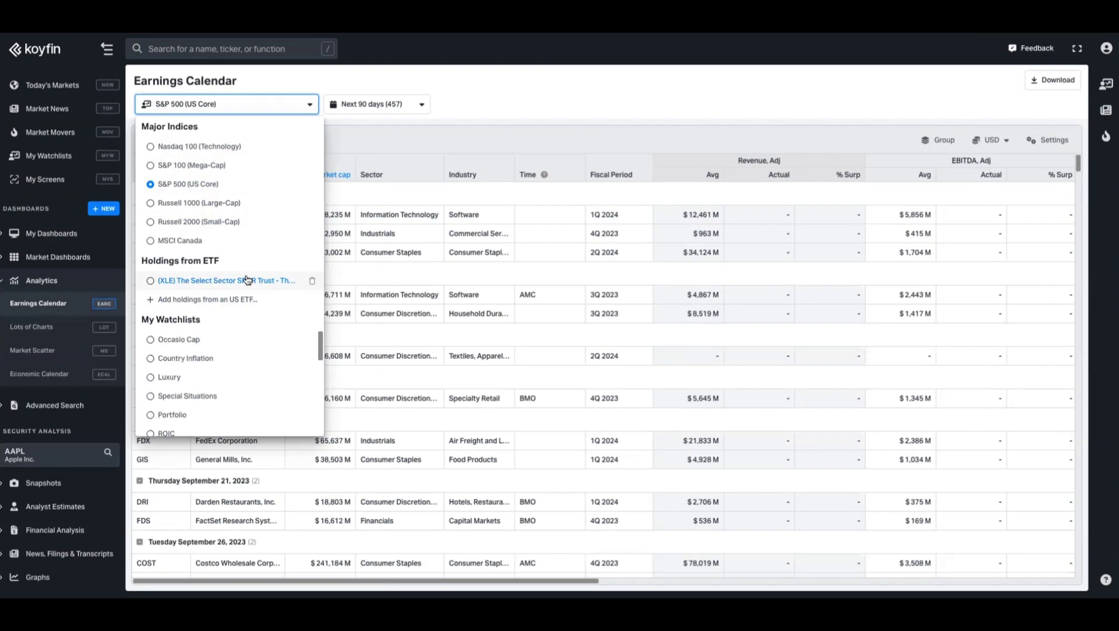
pyautogui.scroll(-1, 215, 348)
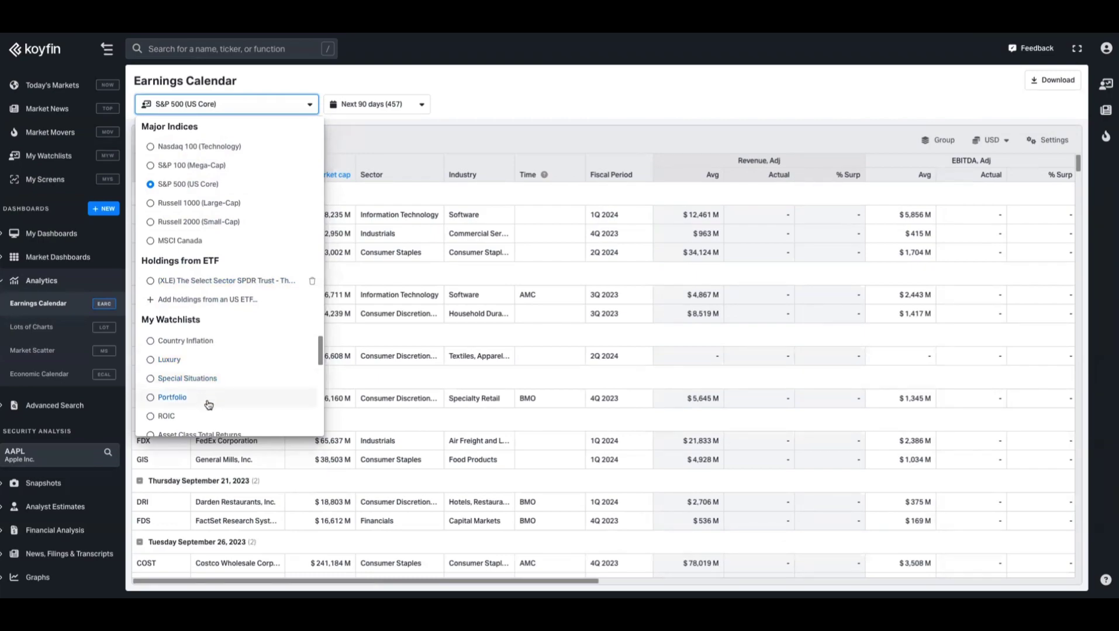
# Show Portfolio watchlist earnings, browse the USD Currency Picker, and bring up calendar Settings.
pyautogui.click(172, 397)
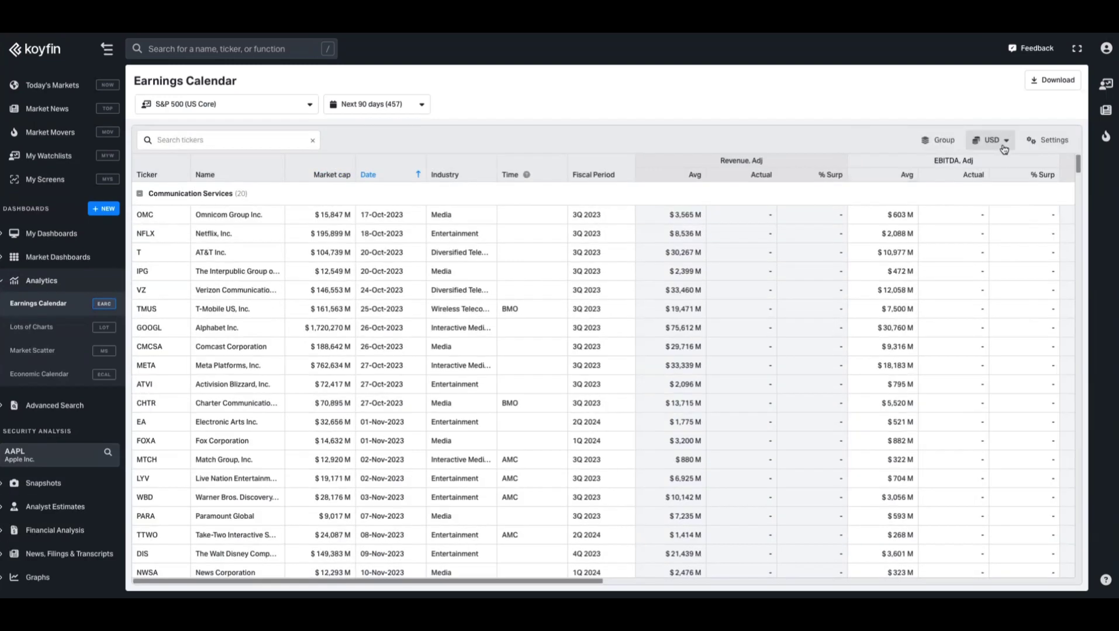
pyautogui.click(1004, 144)
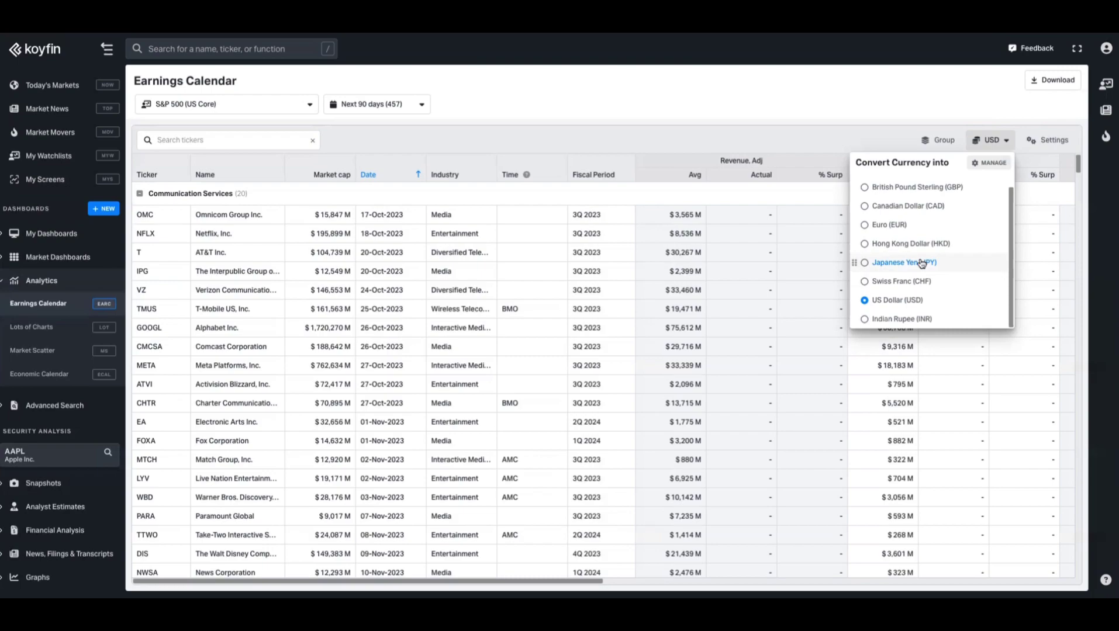
pyautogui.click(992, 165)
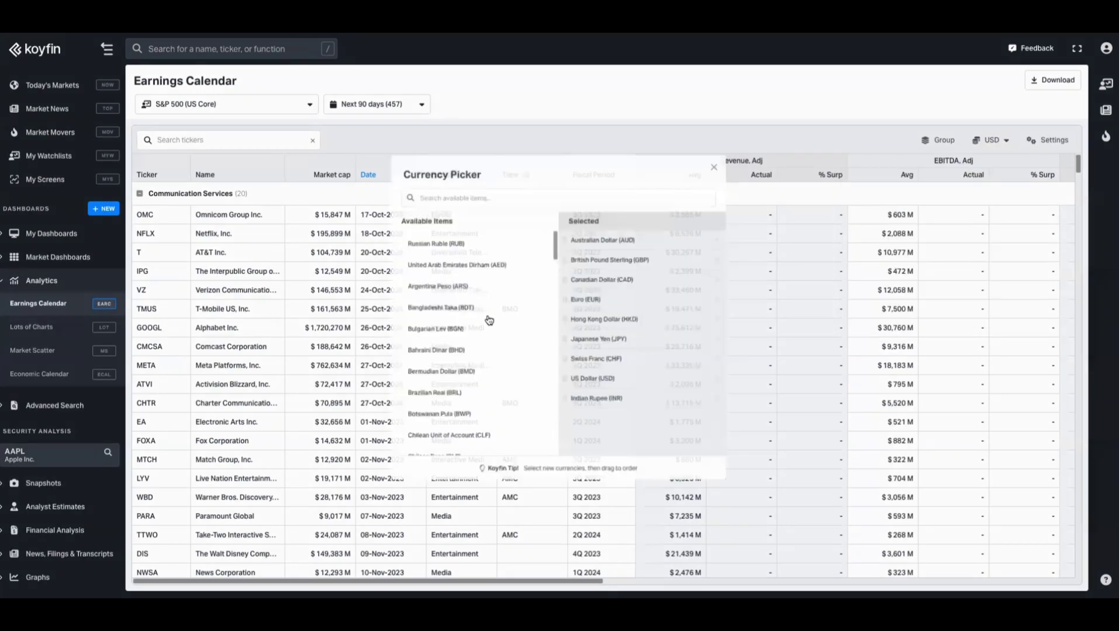
pyautogui.scroll(-3, 493, 318)
pyautogui.scroll(-10, 493, 318)
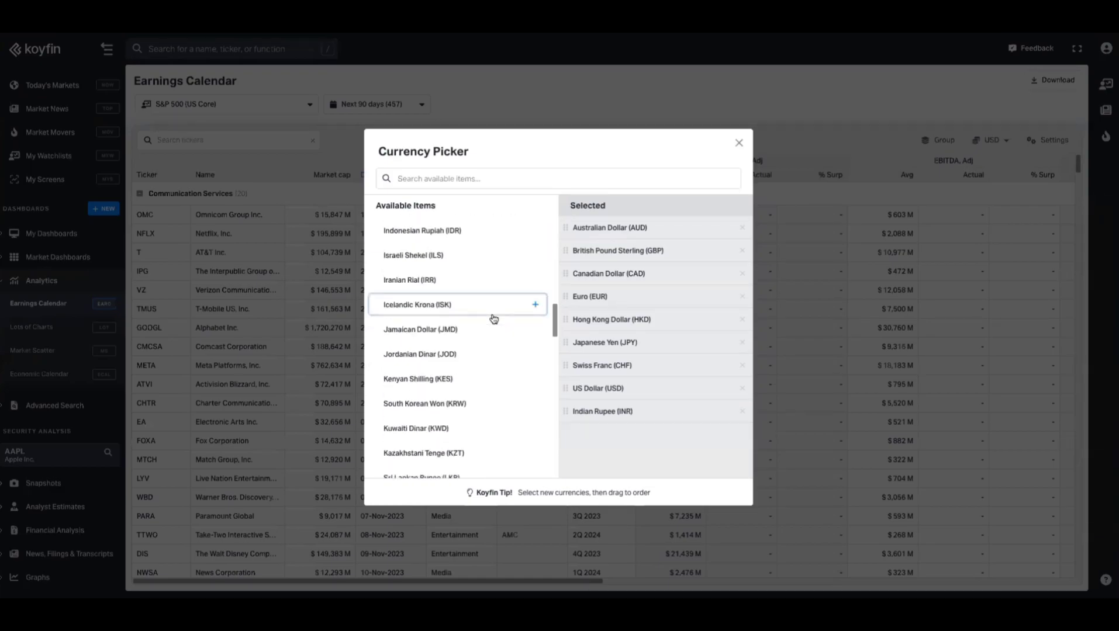
pyautogui.click(1058, 138)
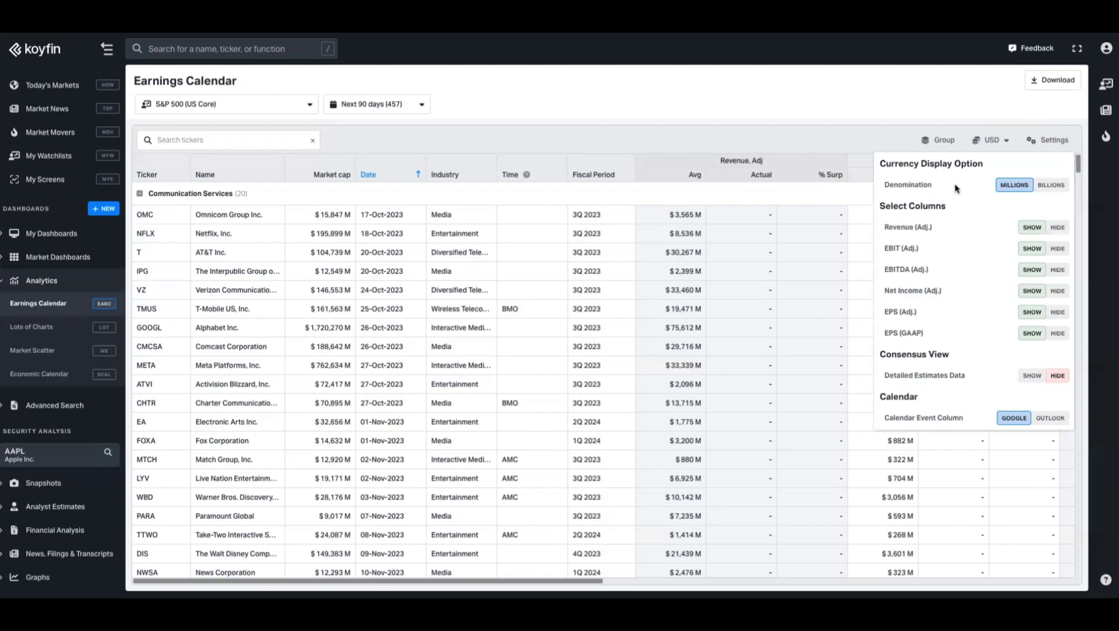
# Set denomination to BILLIONS and Detailed Estimates Data to SHOW, then close Settings.
pyautogui.click(1051, 186)
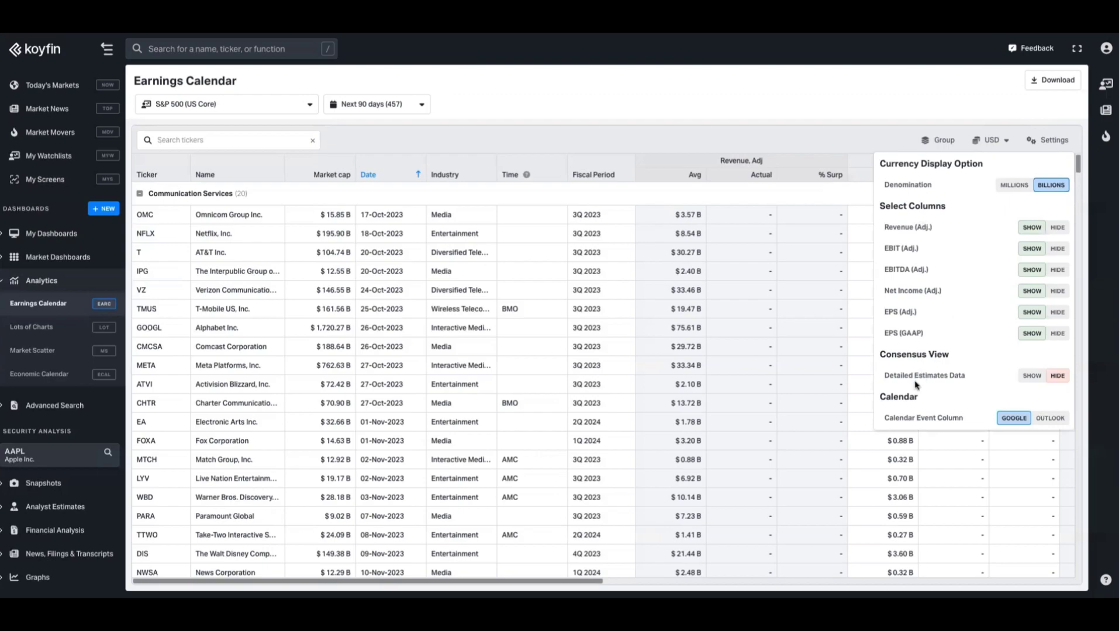
pyautogui.click(1032, 377)
pyautogui.click(541, 101)
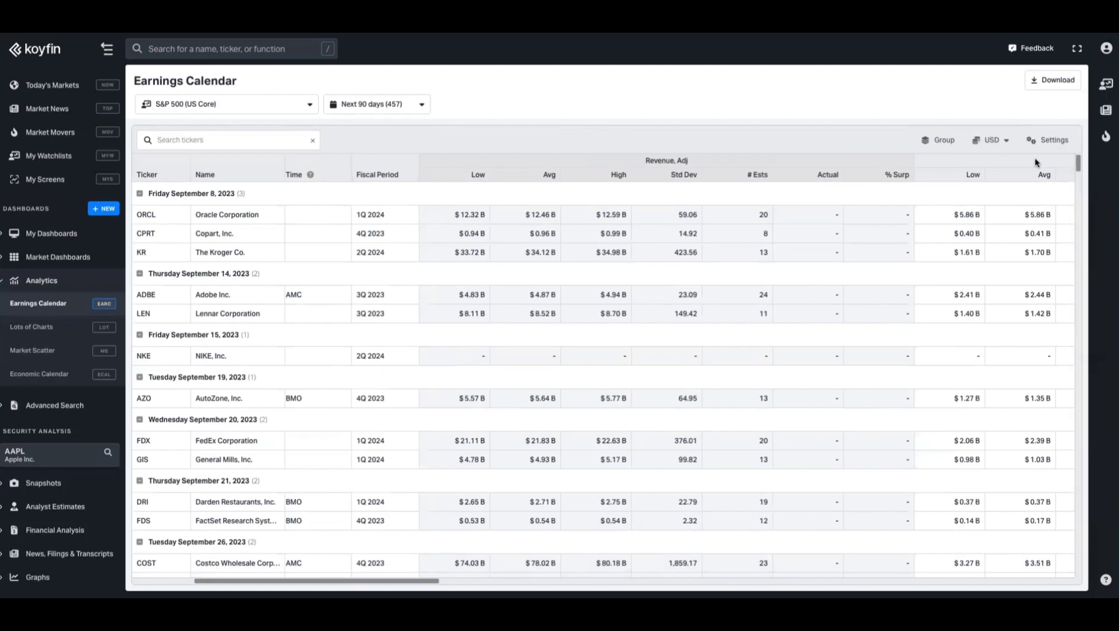
pyautogui.click(1056, 145)
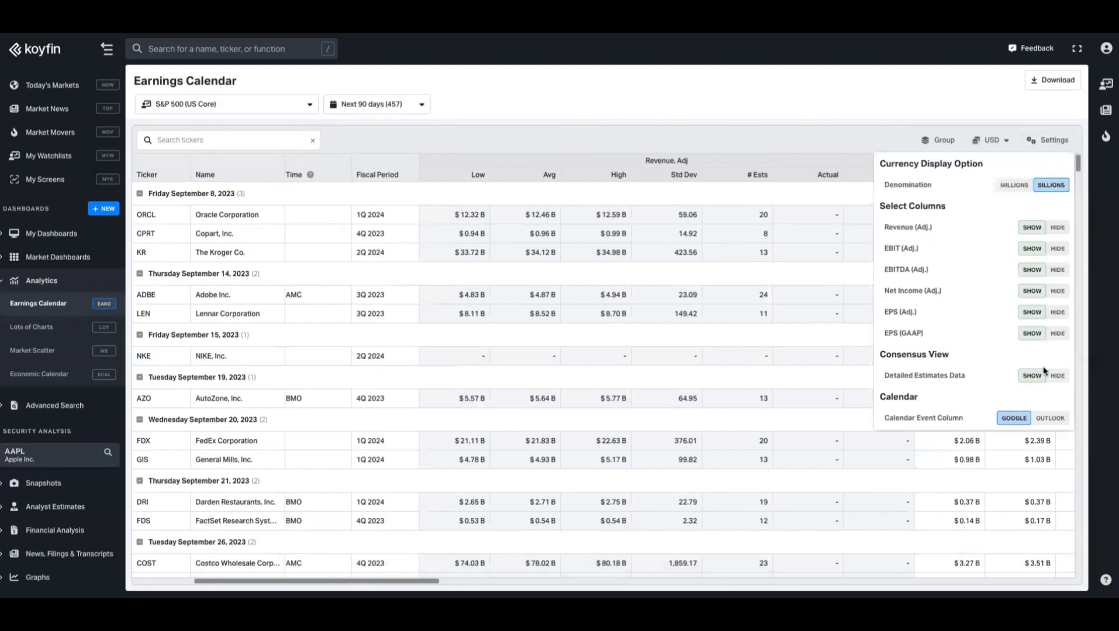
pyautogui.click(761, 117)
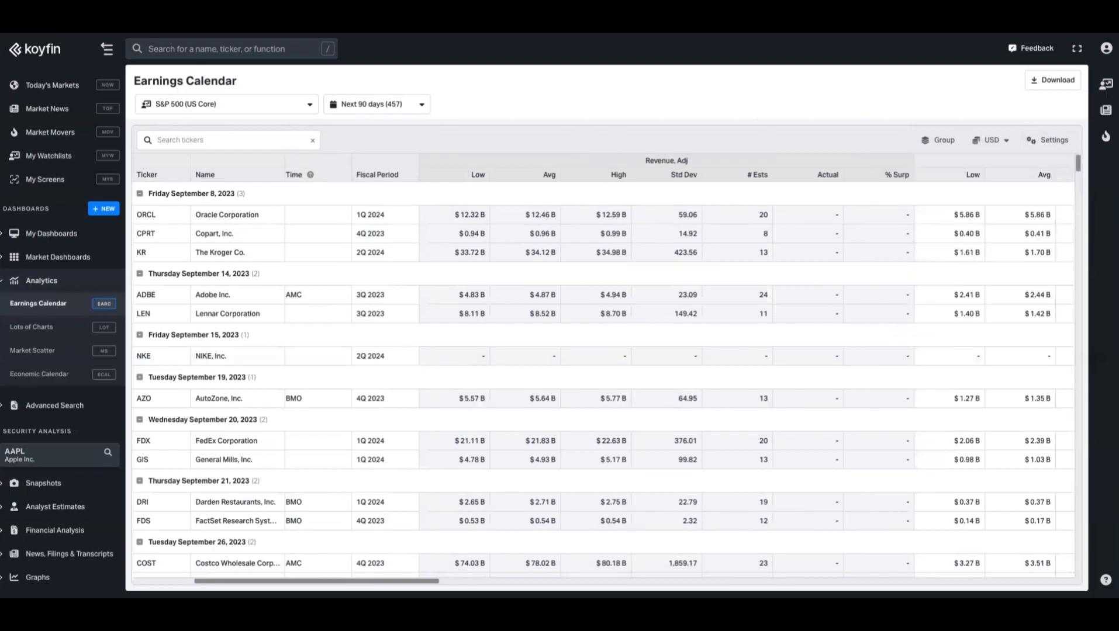
pyautogui.moveTo(390, 581); pyautogui.dragTo(319, 561)
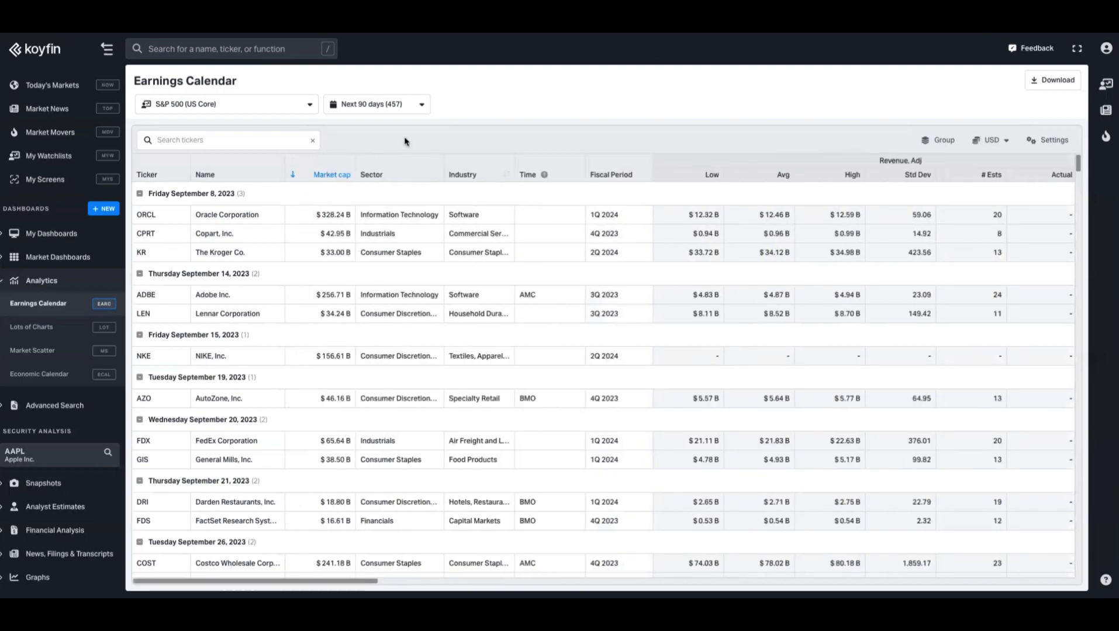
# Switch the date range to Last 90 days and scroll sideways through the surprise columns.
pyautogui.click(392, 105)
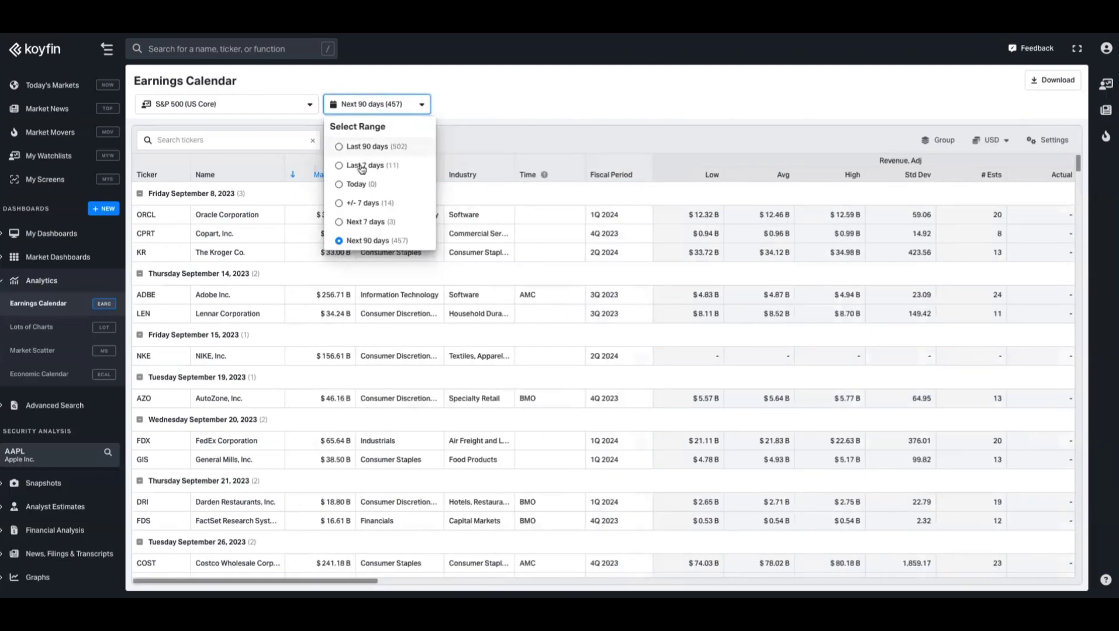
pyautogui.click(373, 147)
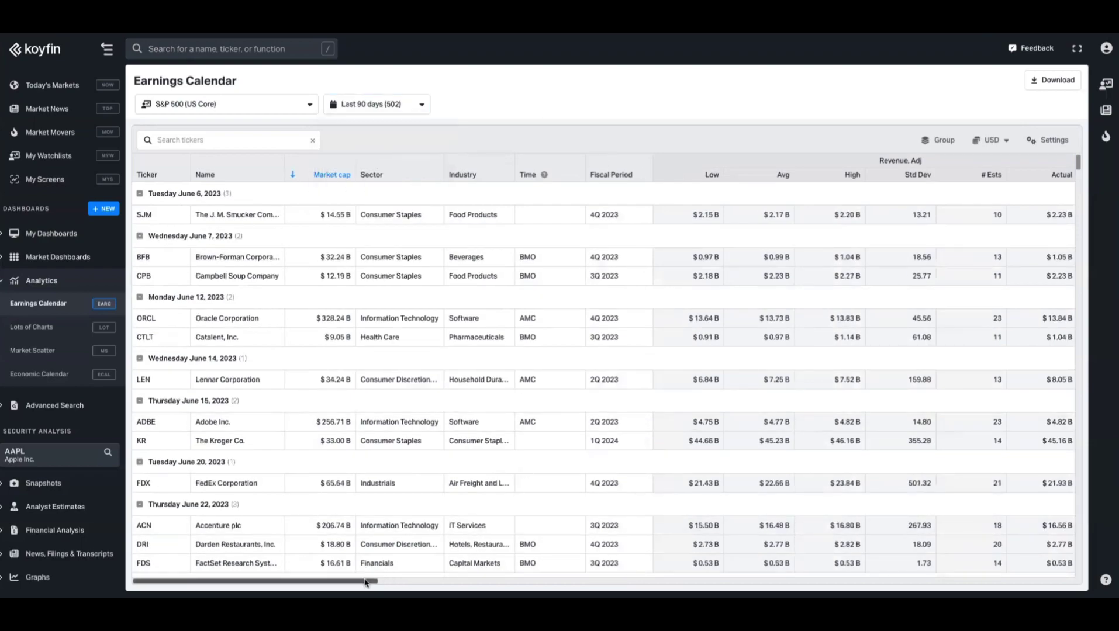
pyautogui.moveTo(366, 583); pyautogui.dragTo(430, 583)
pyautogui.hscroll(1, 653, 316)
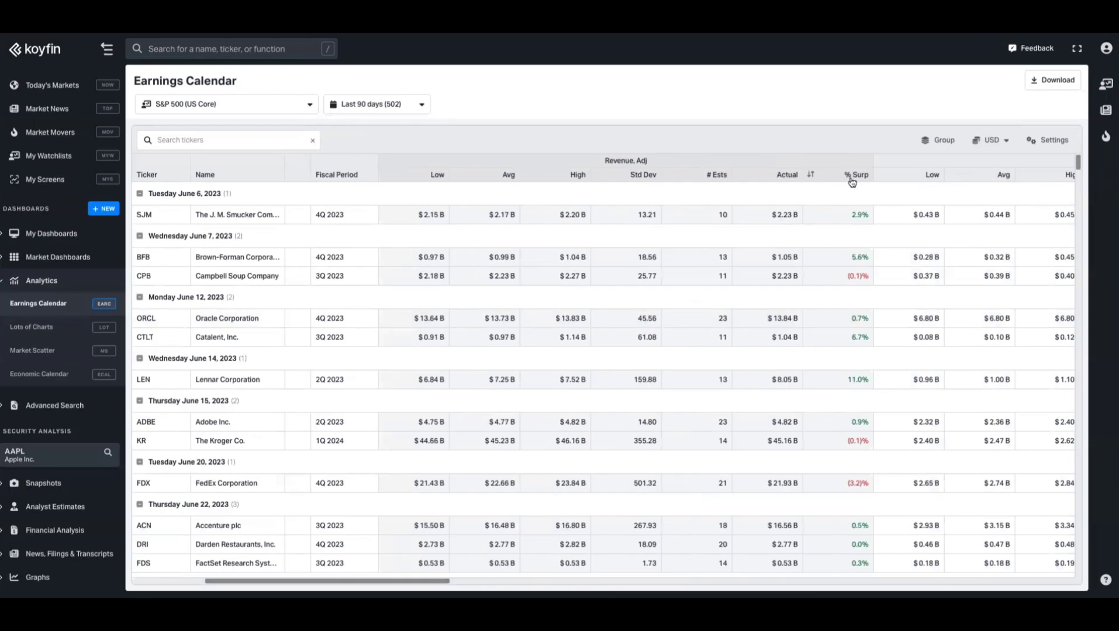
pyautogui.hscroll(-5, 851, 182)
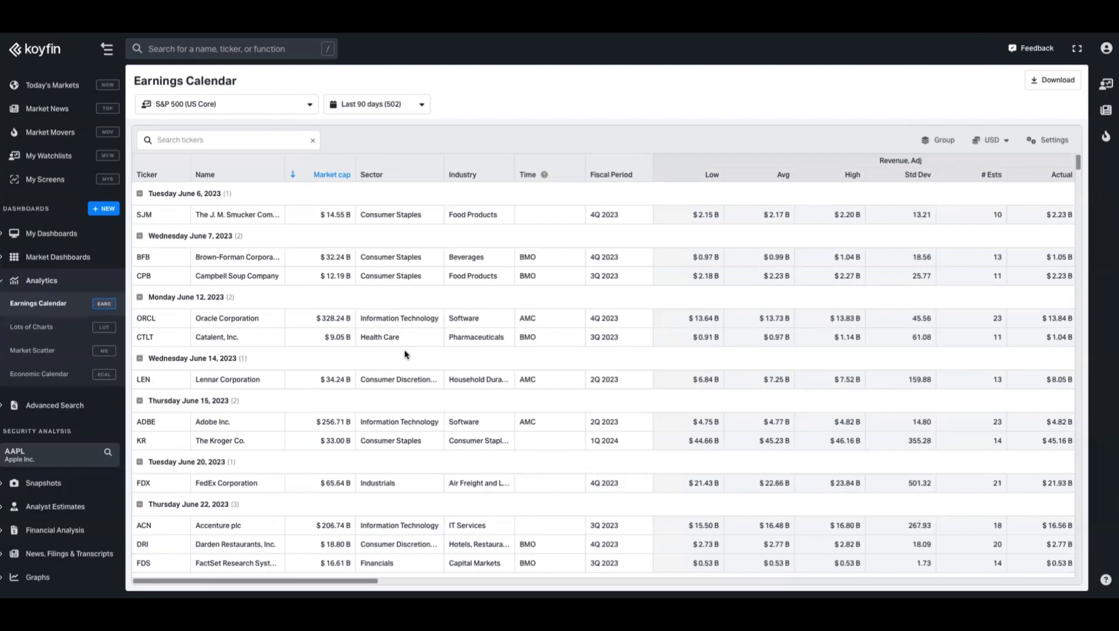
# Change the universe to the (XLE) Select Sector SPDR Trust ETF holdings.
pyautogui.click(309, 105)
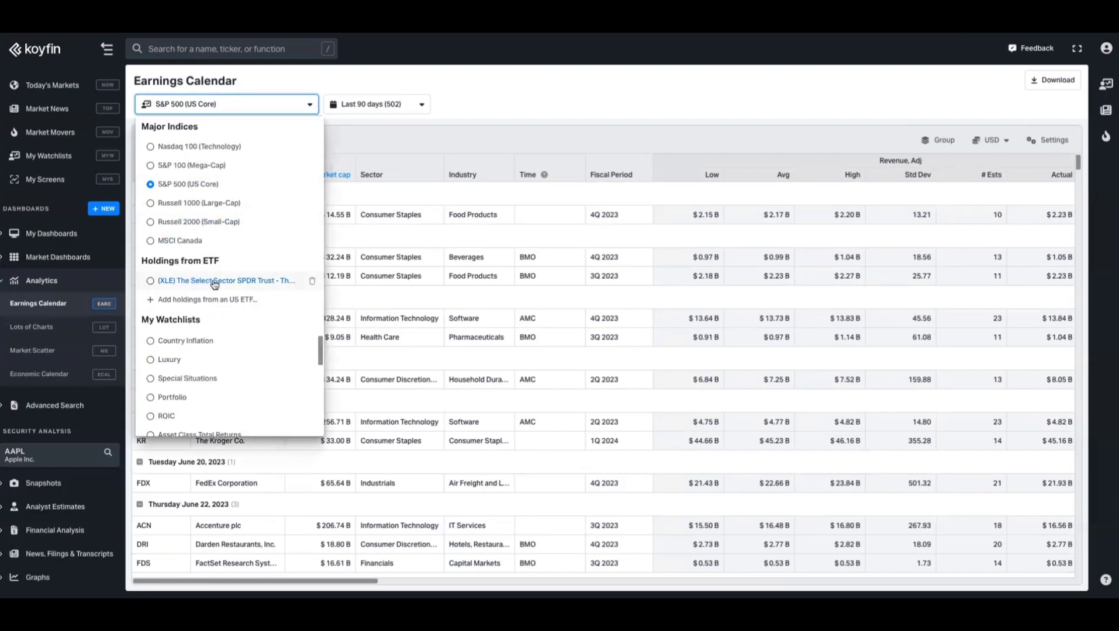
pyautogui.click(249, 281)
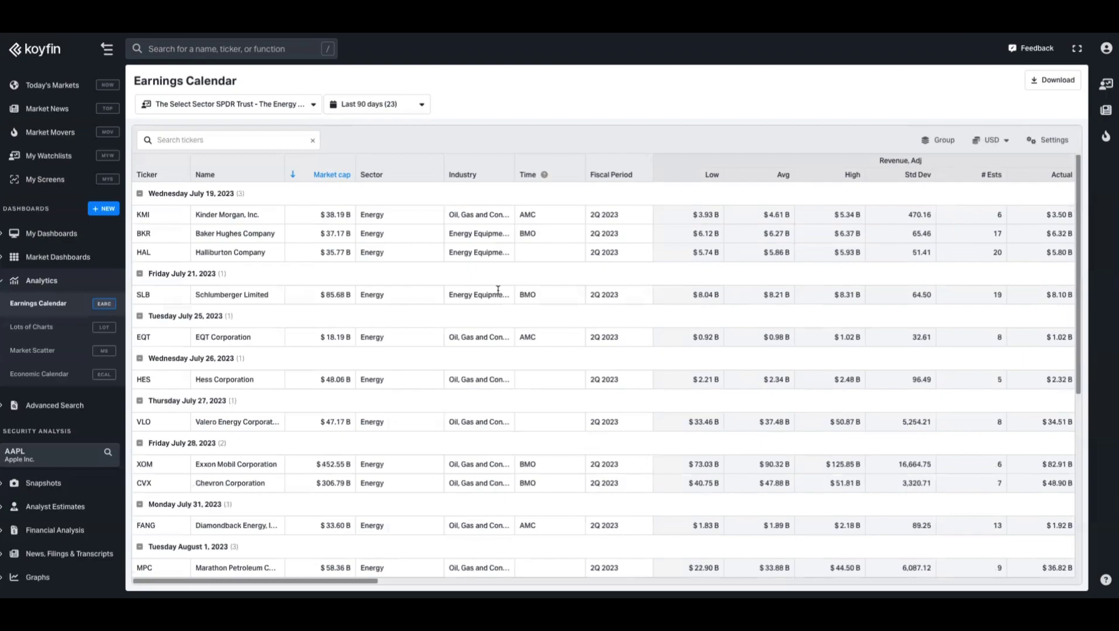
pyautogui.click(253, 111)
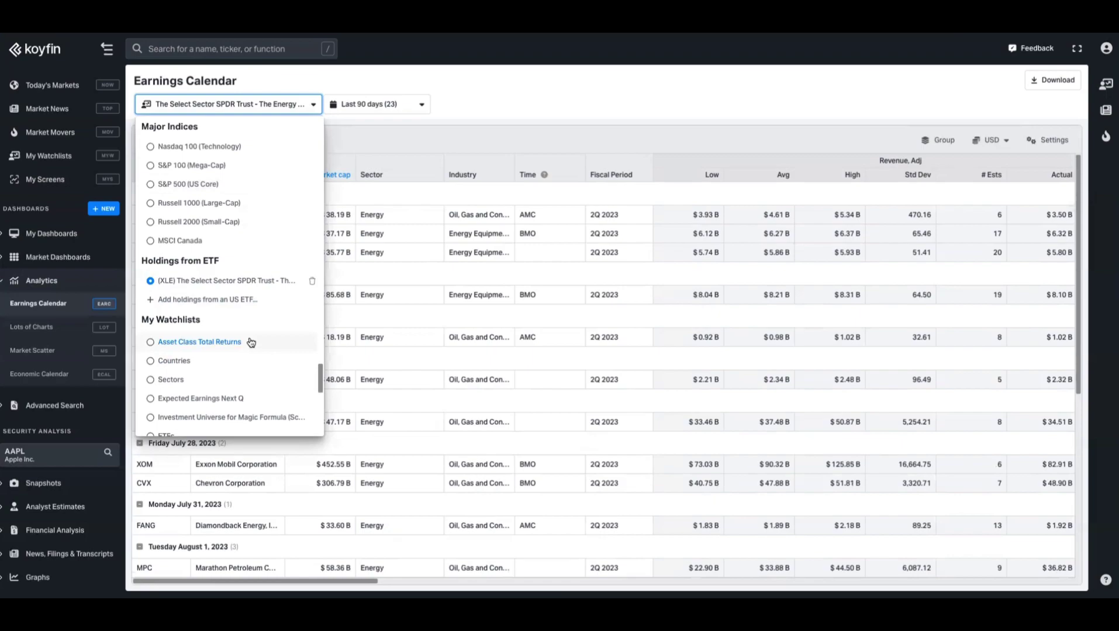
# Open the World Economic Calendar and scroll through the week's events.
pyautogui.click(59, 375)
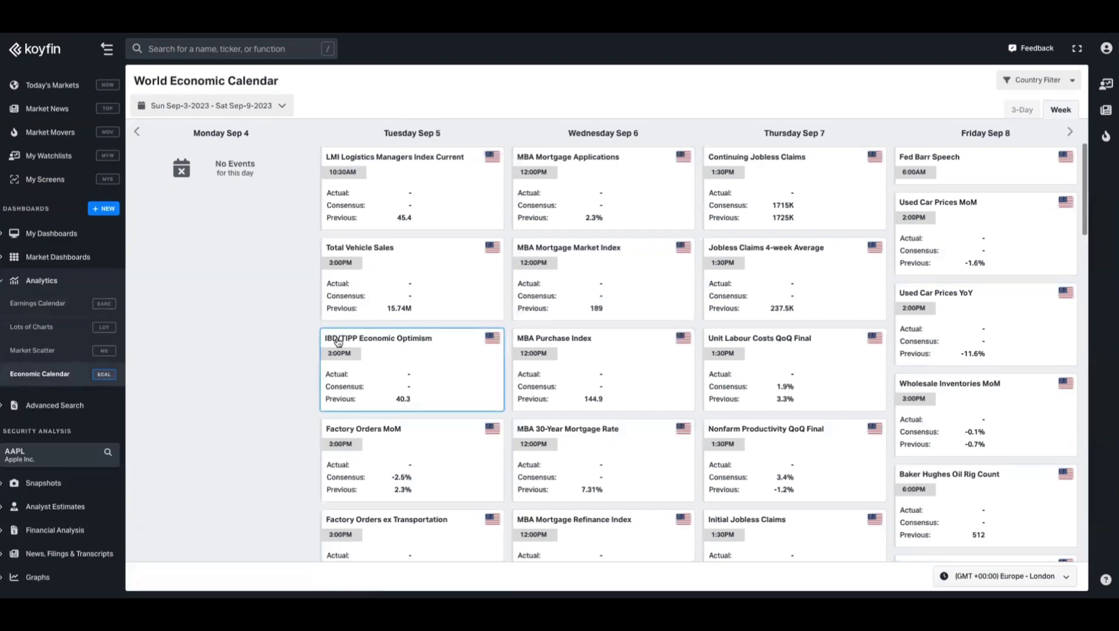
pyautogui.scroll(-5, 456, 374)
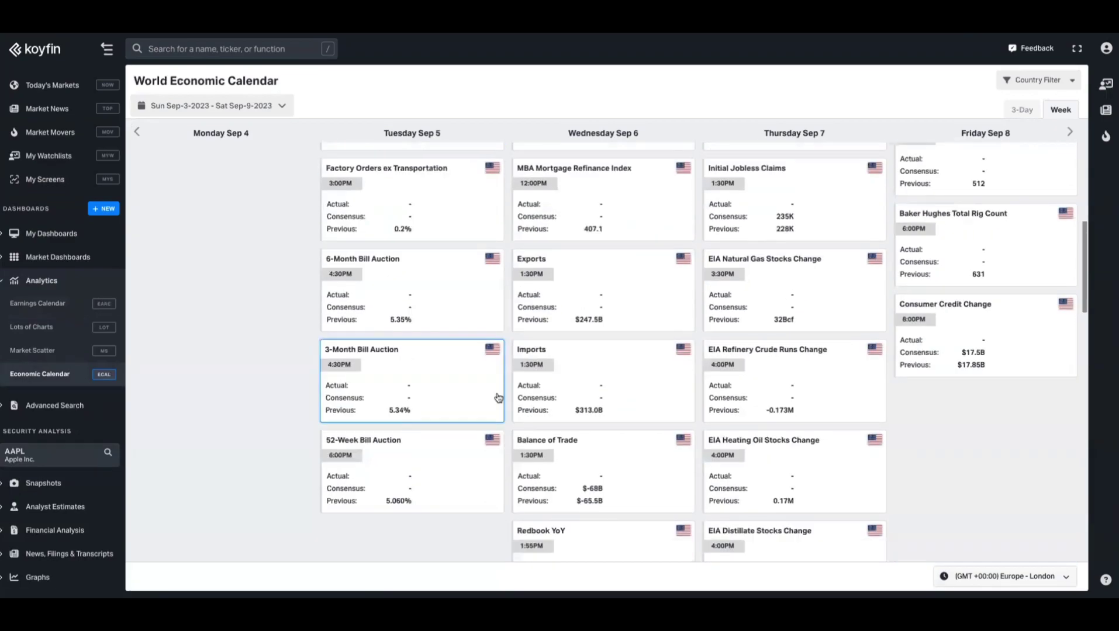
pyautogui.scroll(-4, 497, 397)
pyautogui.scroll(9, 517, 394)
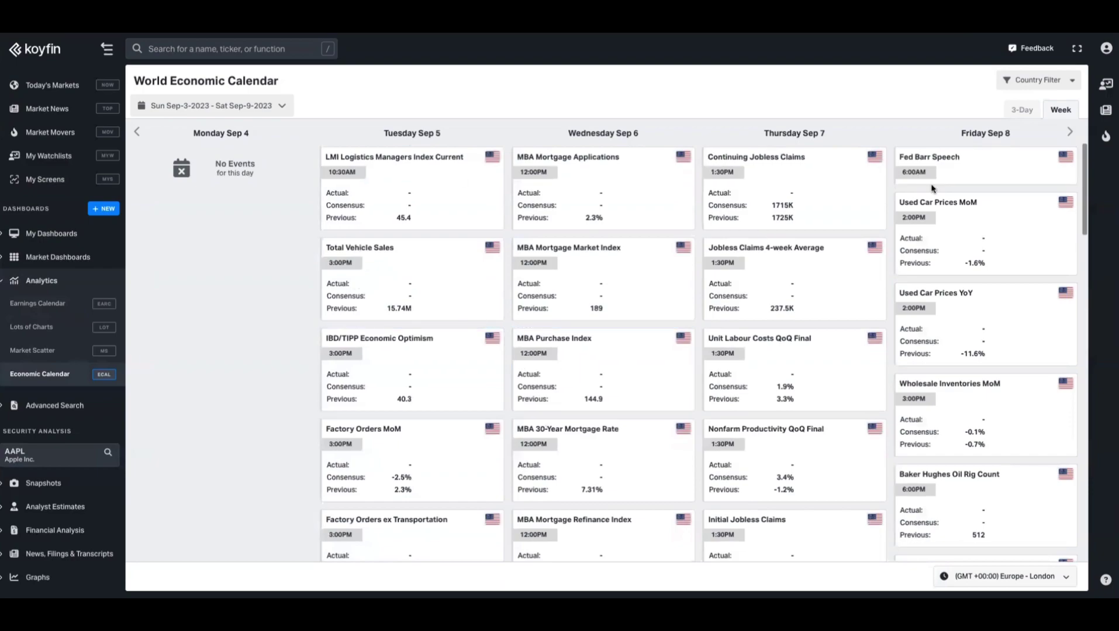
# Try the country filter with United Kingdom, then clear it to show all countries.
pyautogui.click(1069, 81)
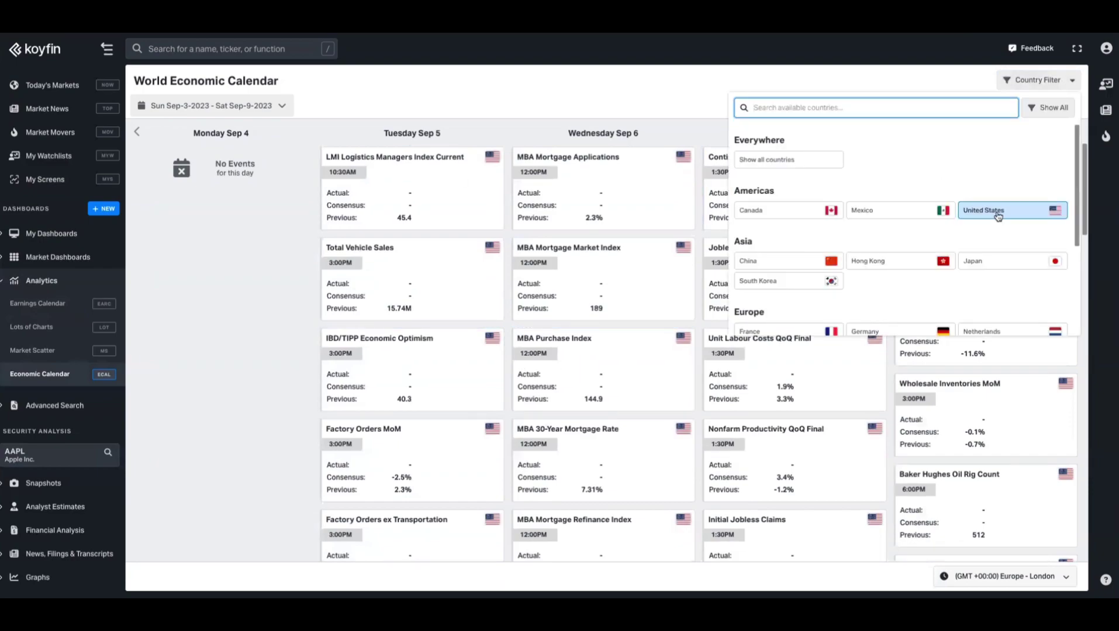
pyautogui.scroll(-1, 902, 261)
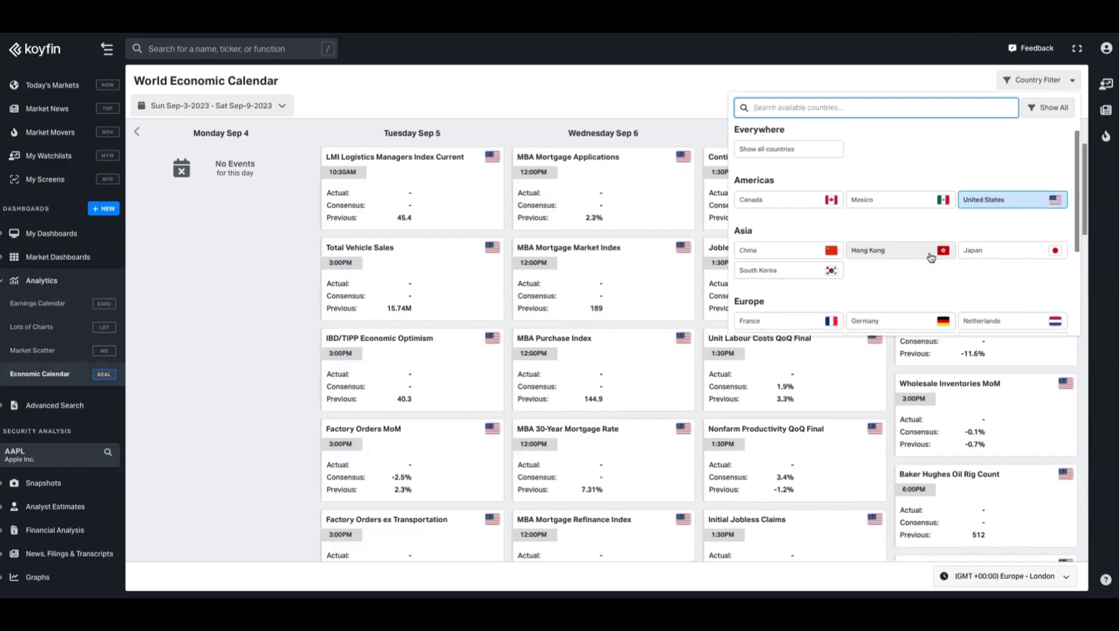
pyautogui.scroll(-1, 897, 323)
pyautogui.click(883, 323)
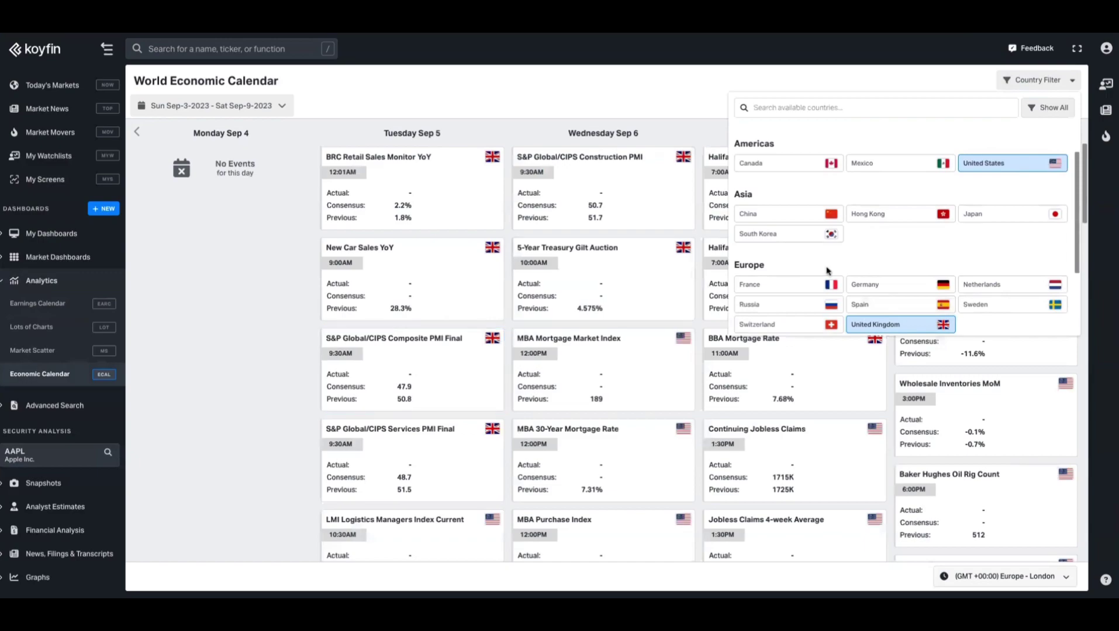
pyautogui.click(1008, 163)
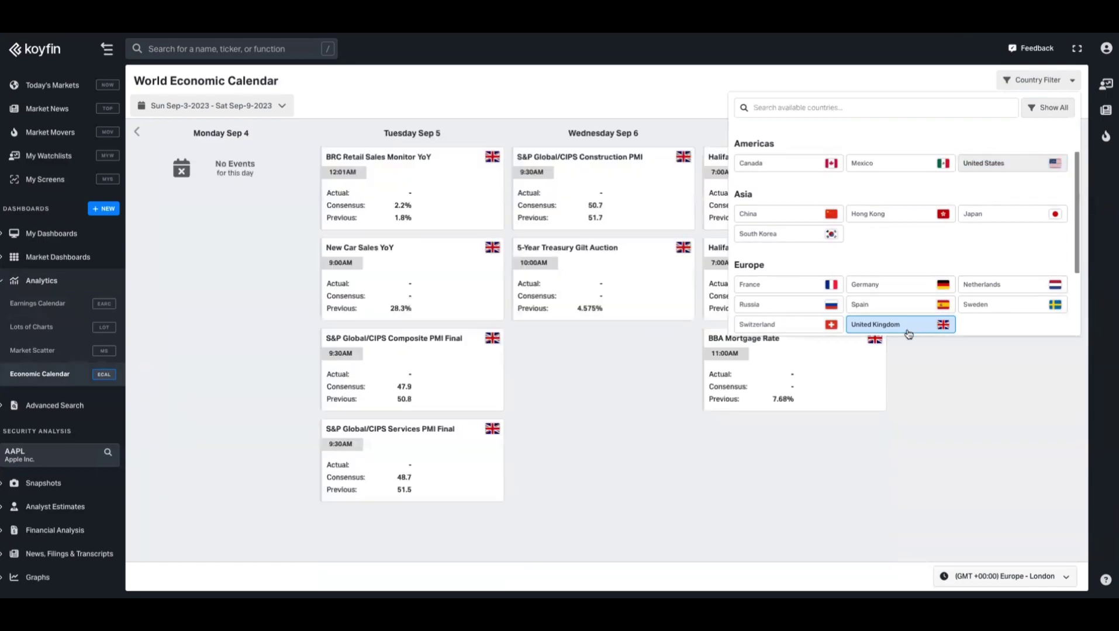
pyautogui.click(904, 327)
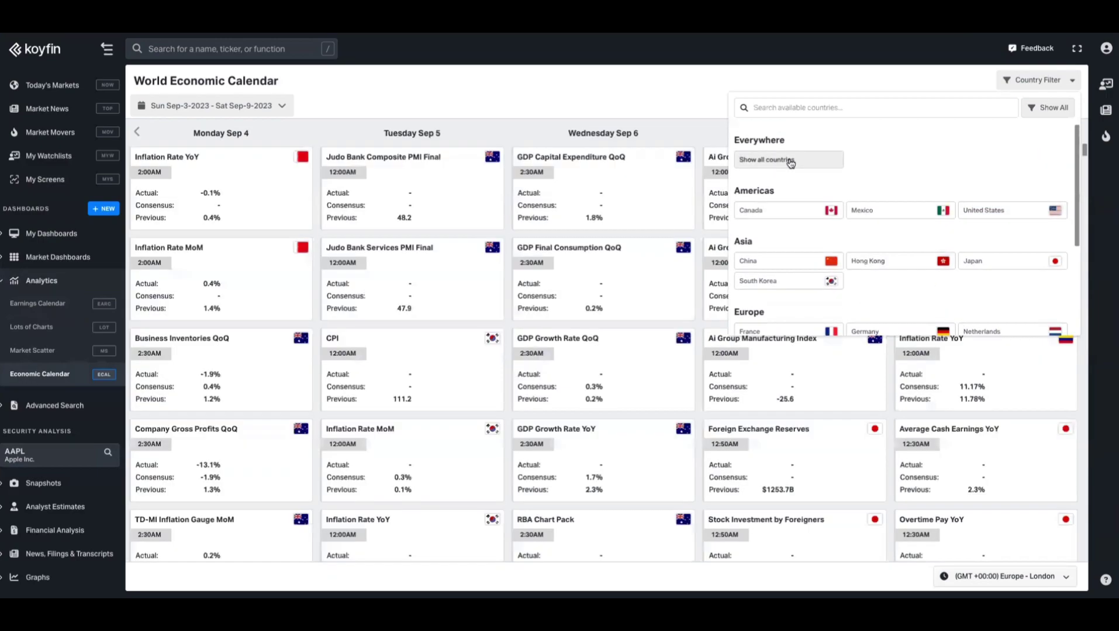
pyautogui.click(789, 160)
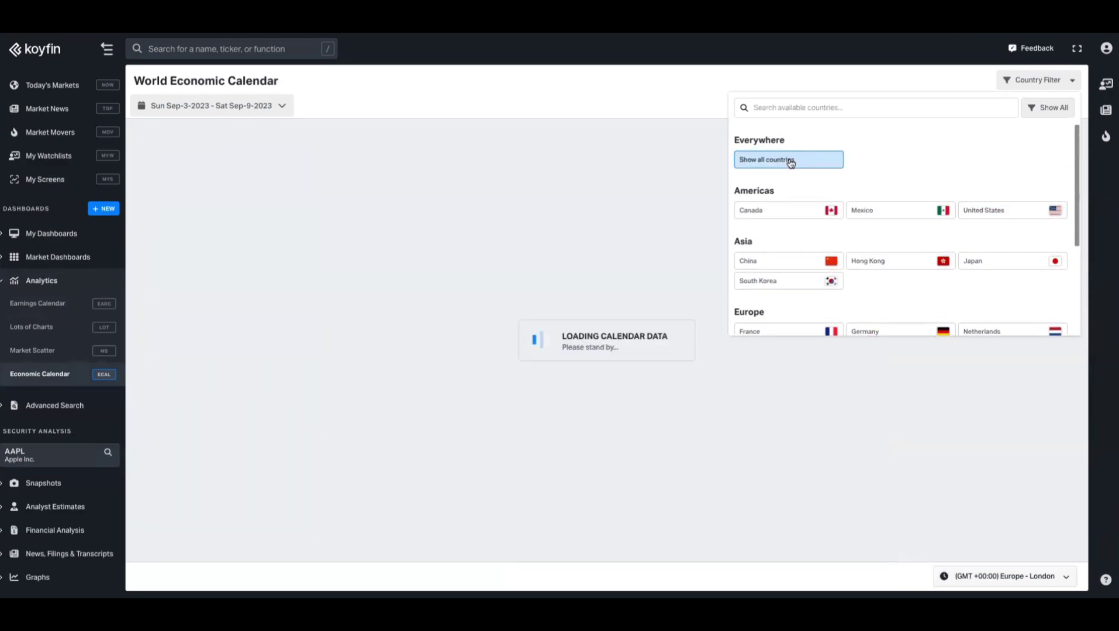
# Review the all-country events, then filter the calendar to United States only.
pyautogui.scroll(-10, 642, 392)
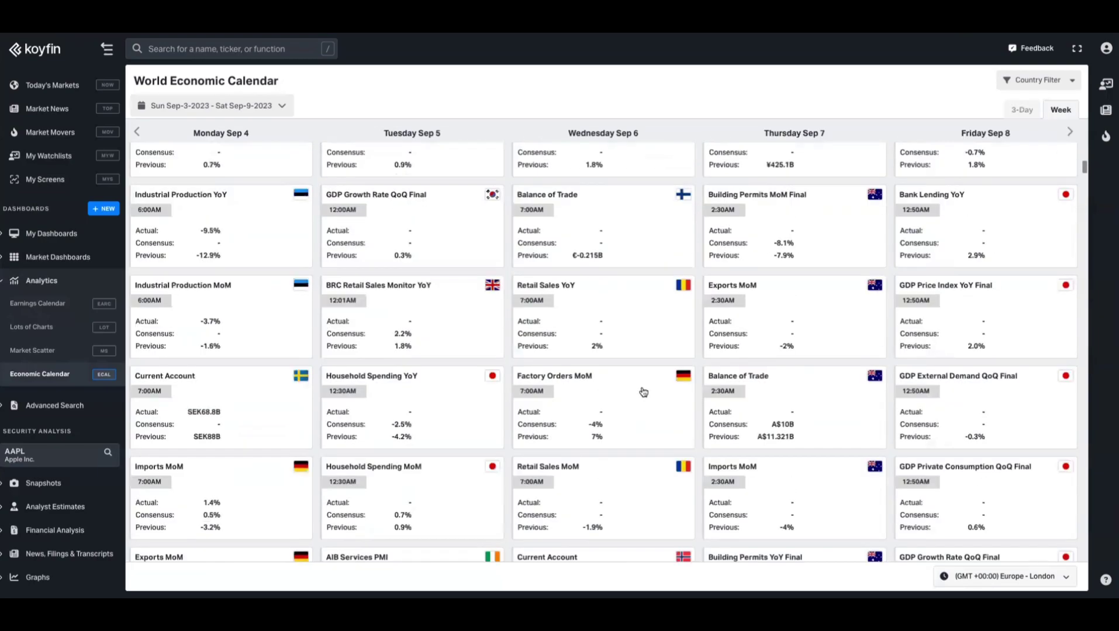
pyautogui.scroll(-15, 643, 392)
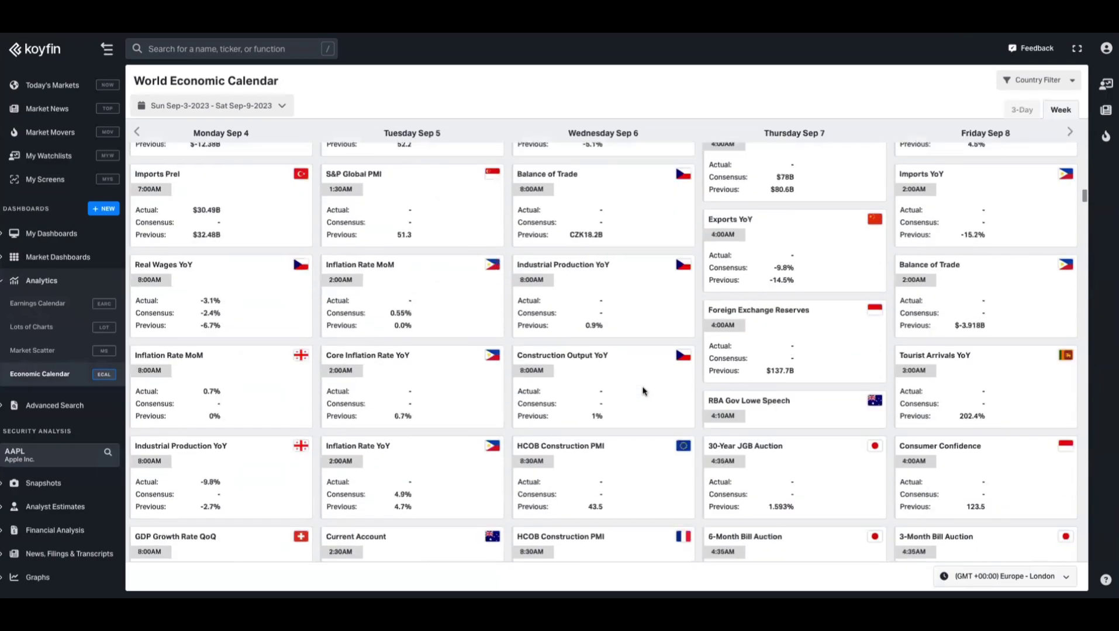
pyautogui.scroll(-5, 643, 392)
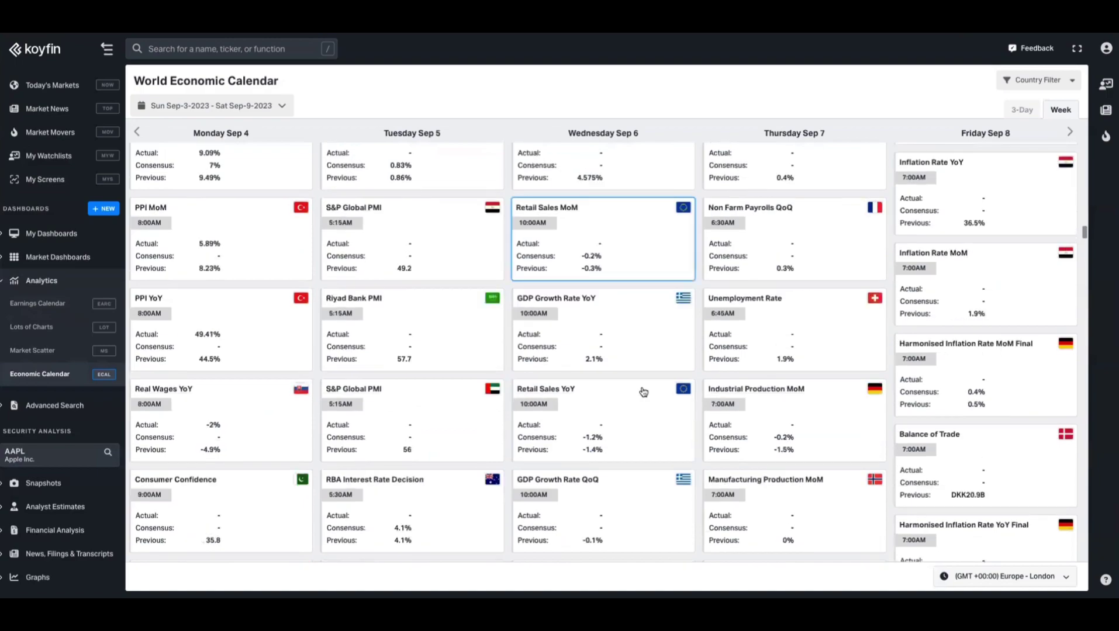
pyautogui.scroll(20, 642, 391)
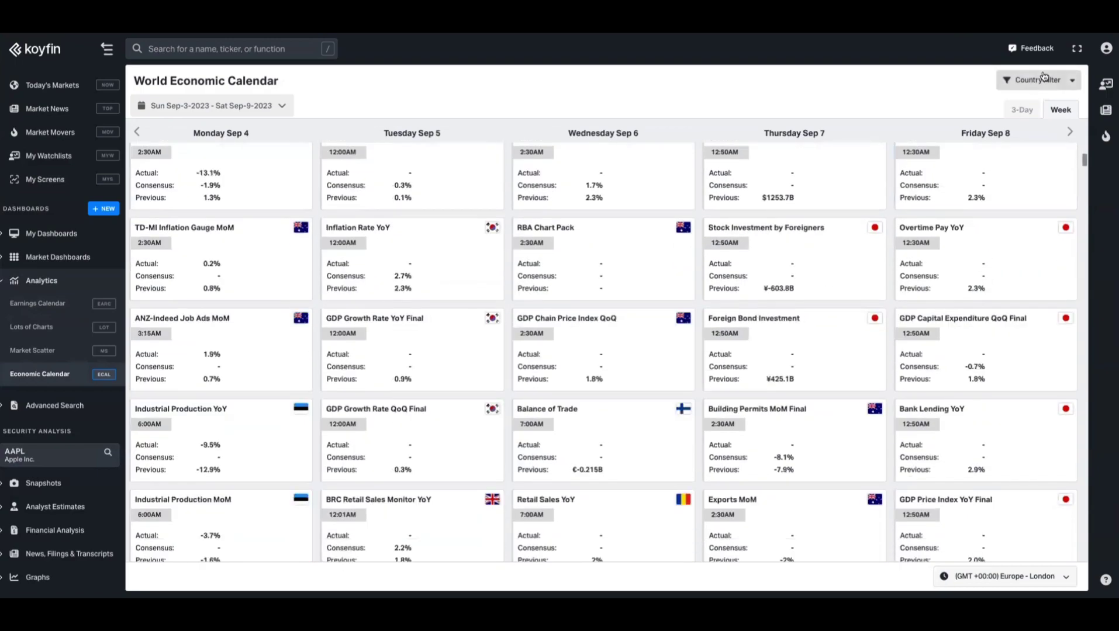
pyautogui.click(1030, 82)
pyautogui.scroll(-1, 948, 273)
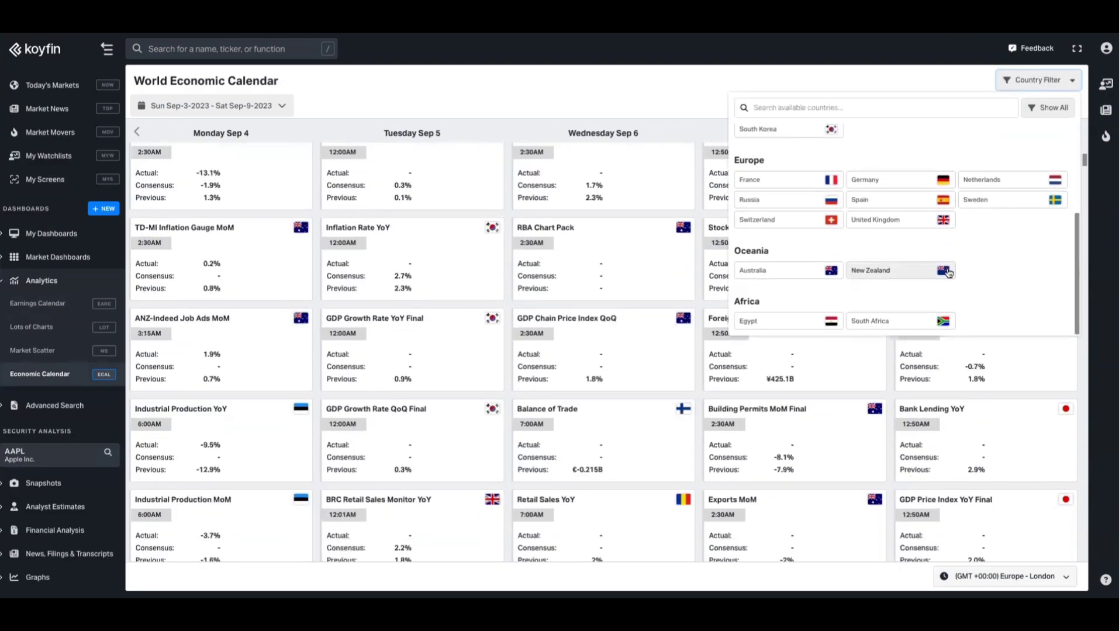
pyautogui.click(572, 106)
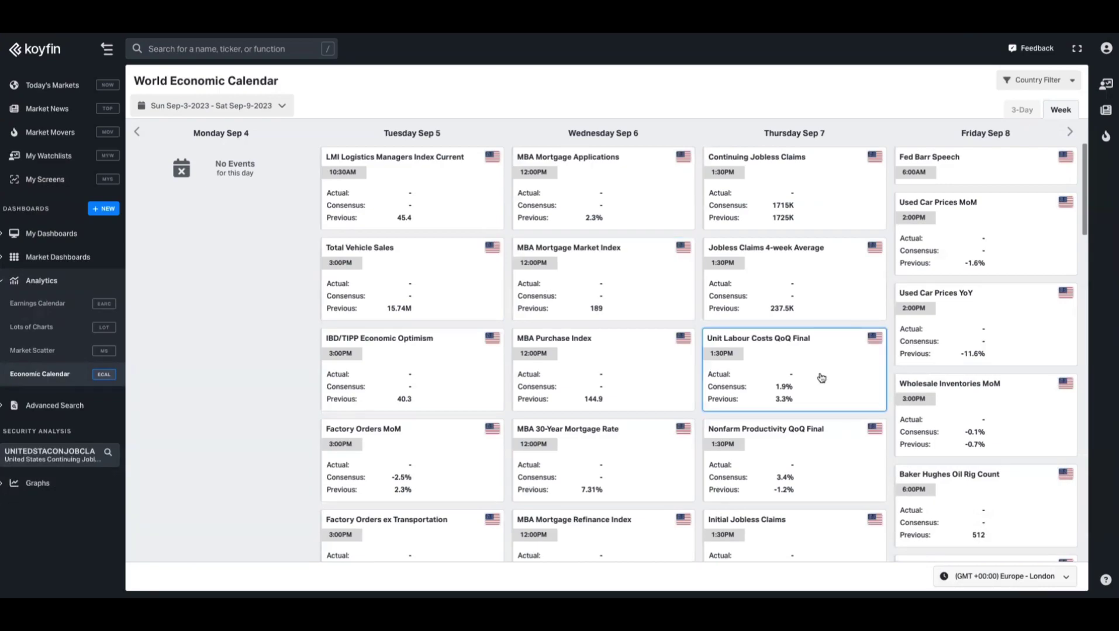
# Open Thursday Sep 7's Initial Jobless Claims release details.
pyautogui.scroll(-3, 791, 352)
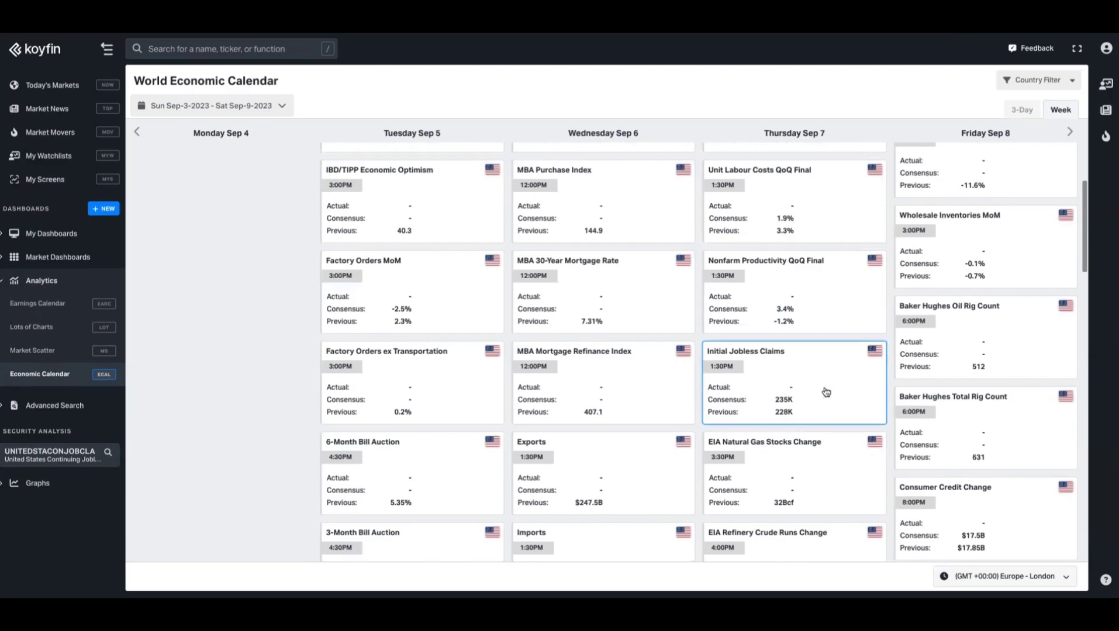
pyautogui.click(831, 368)
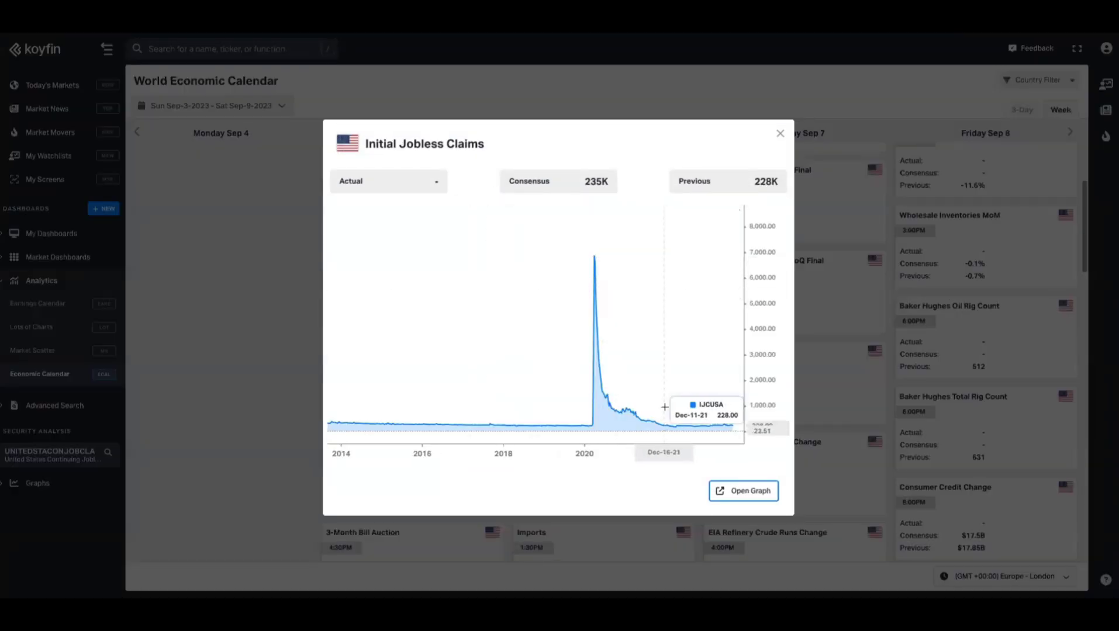
# Open the jobless claims history graph, apply the US Initial Claims template, and zoom out.
pyautogui.click(736, 499)
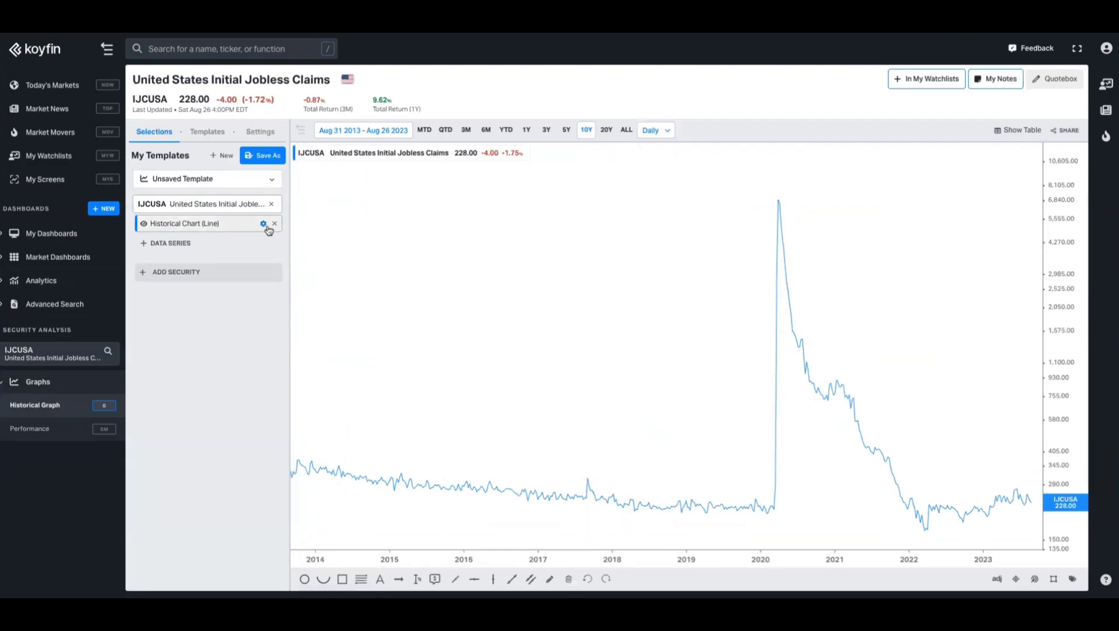
pyautogui.click(243, 181)
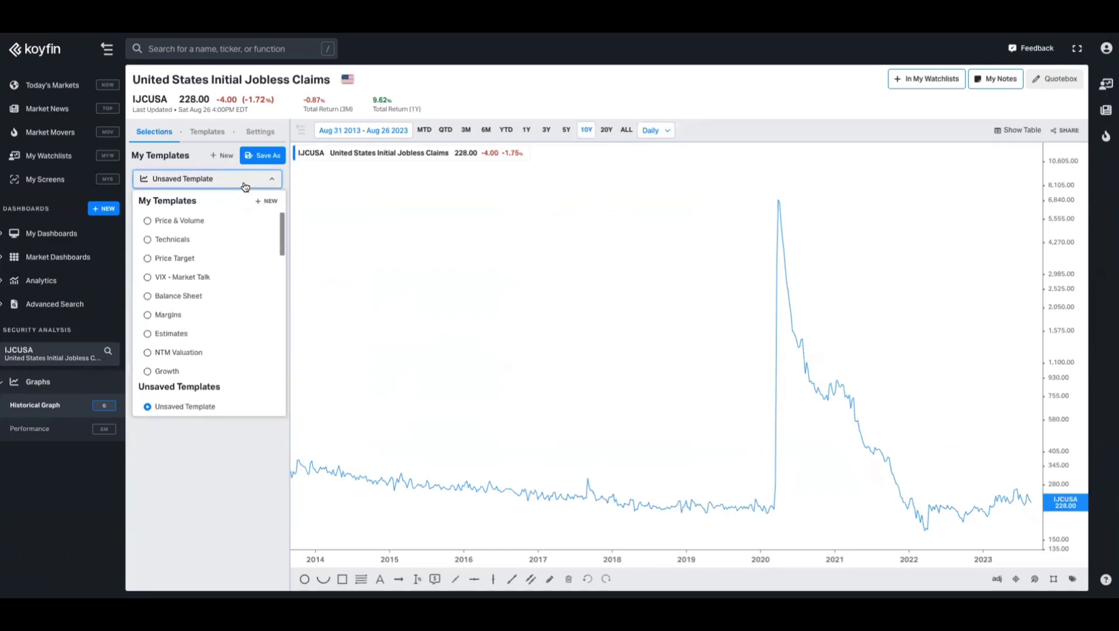
pyautogui.scroll(-3, 196, 350)
pyautogui.scroll(-3, 197, 344)
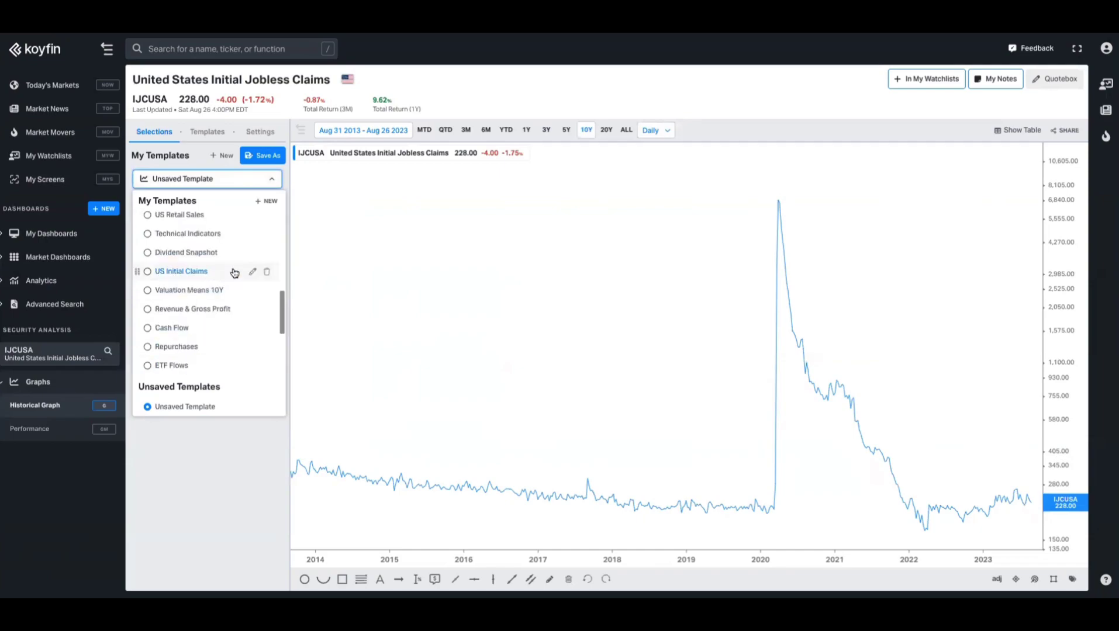
pyautogui.click(181, 272)
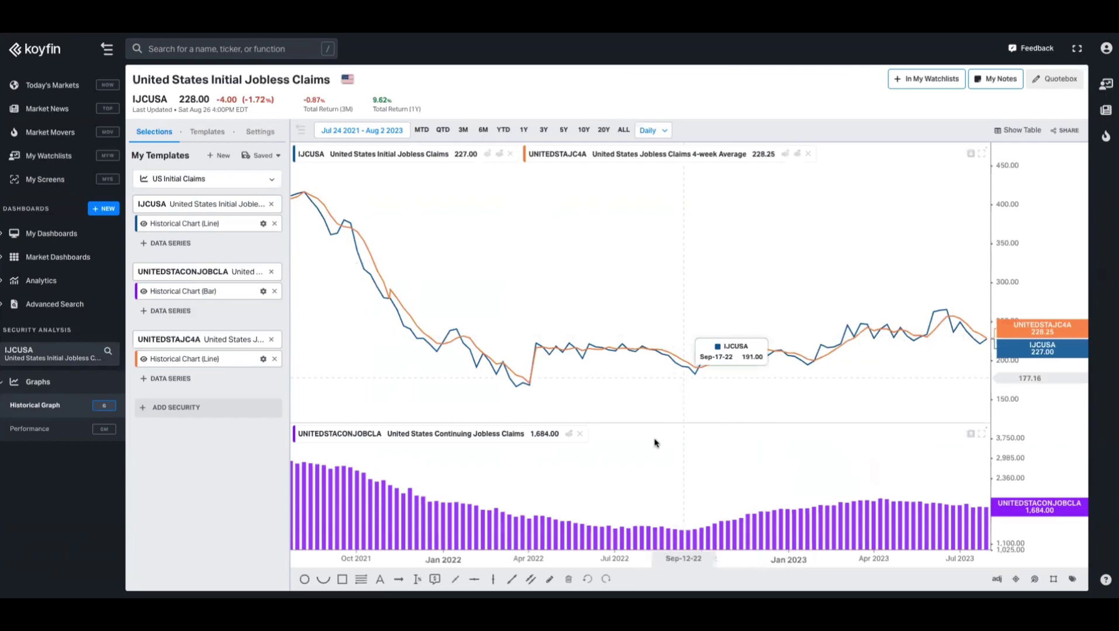
pyautogui.scroll(-3, 927, 484)
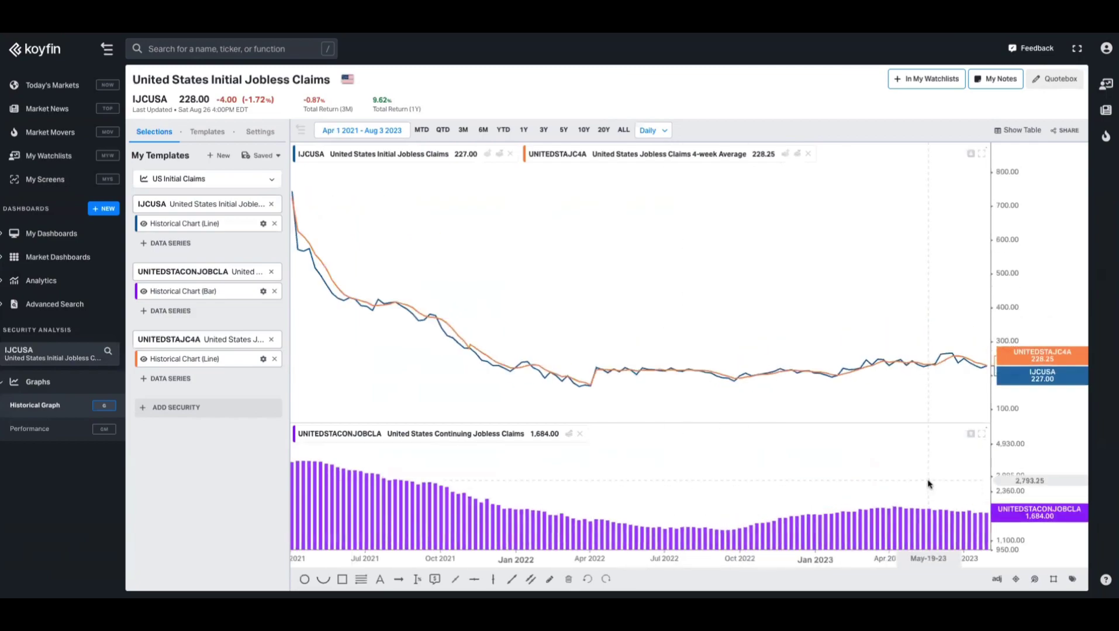